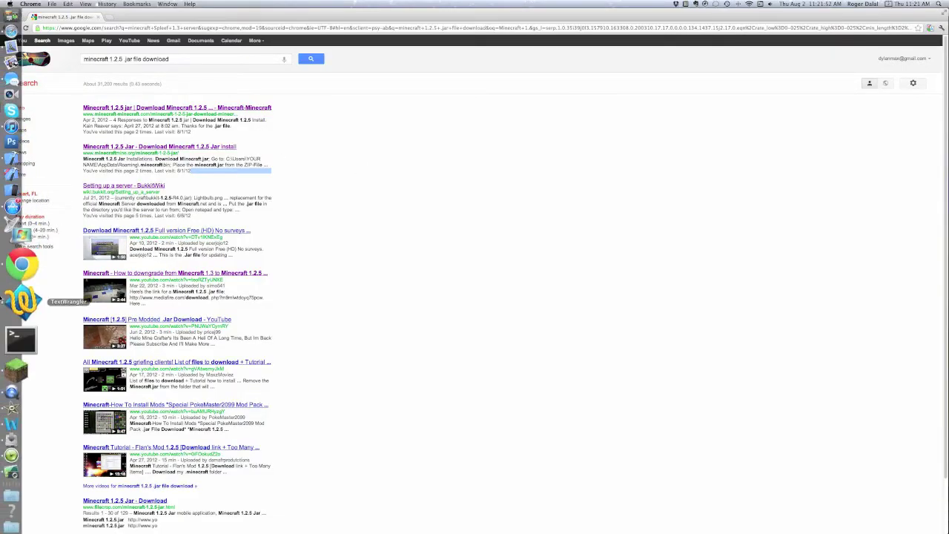
- Launch Minecraft 1.3.1 from the Dock to reach its title screen
click(3, 332)
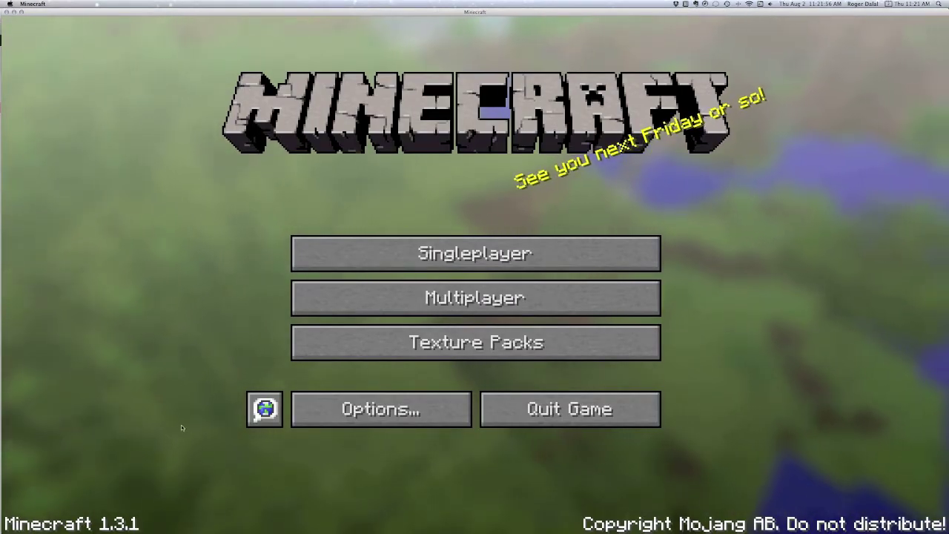
click(389, 293)
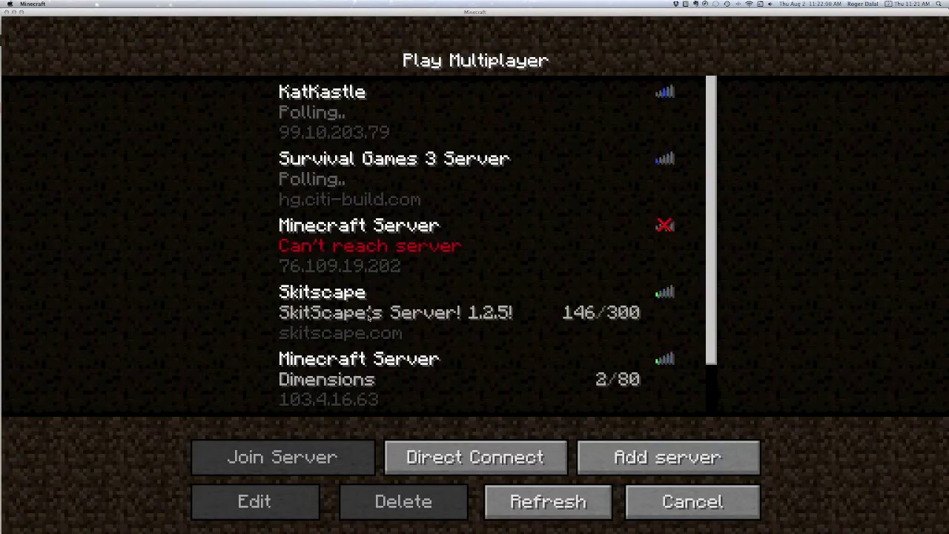
click(490, 316)
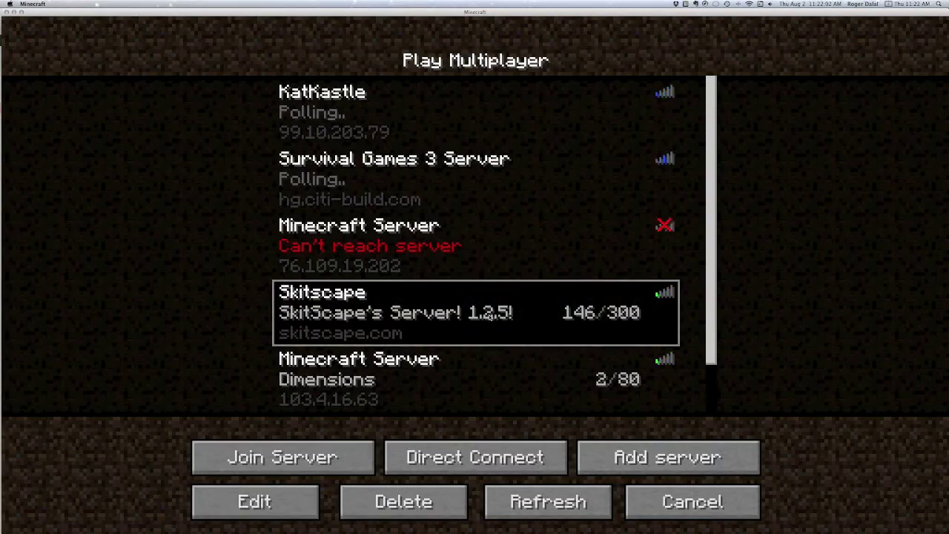
double_click(489, 315)
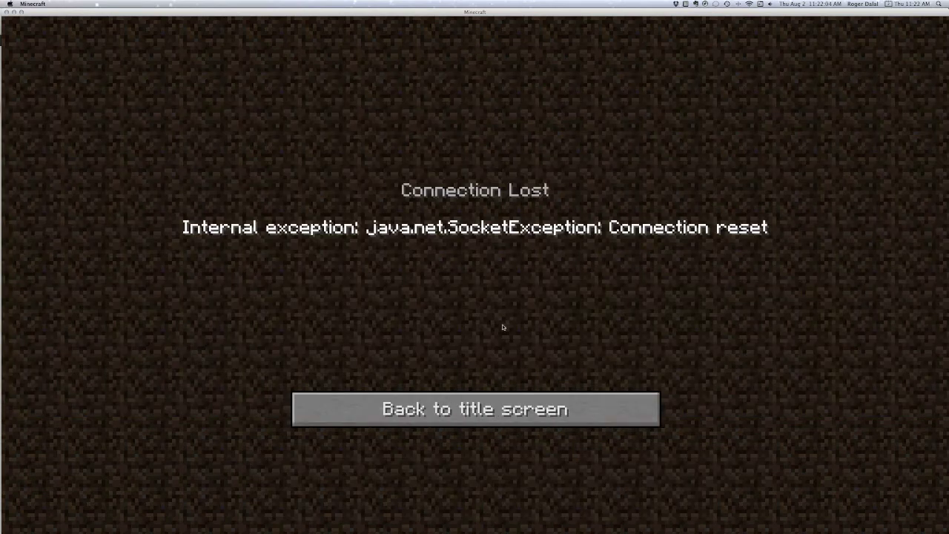
click(522, 411)
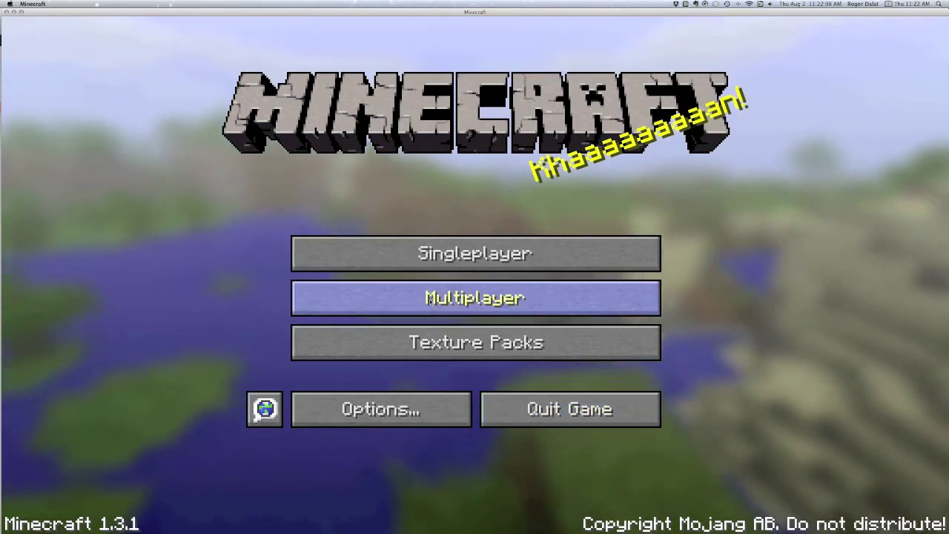
click(442, 297)
click(472, 201)
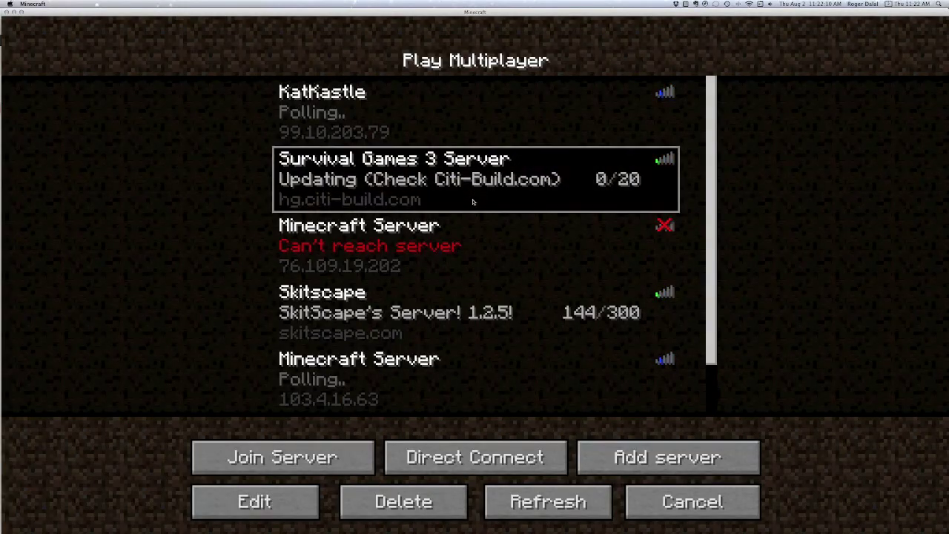
click(365, 465)
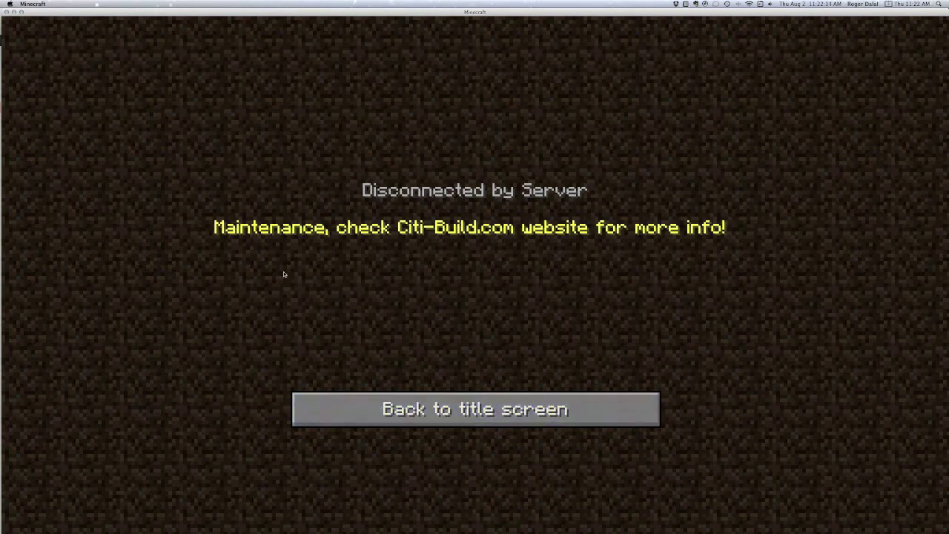
click(644, 404)
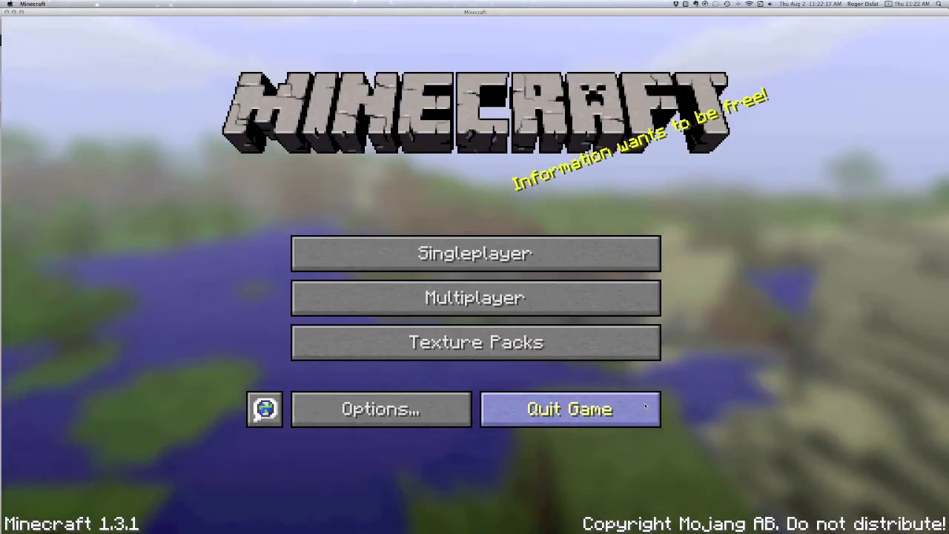
- Quit Minecraft and open the minecraftmine.org 'Minecraft 1.2.5 Jar' search result in Chrome
click(537, 420)
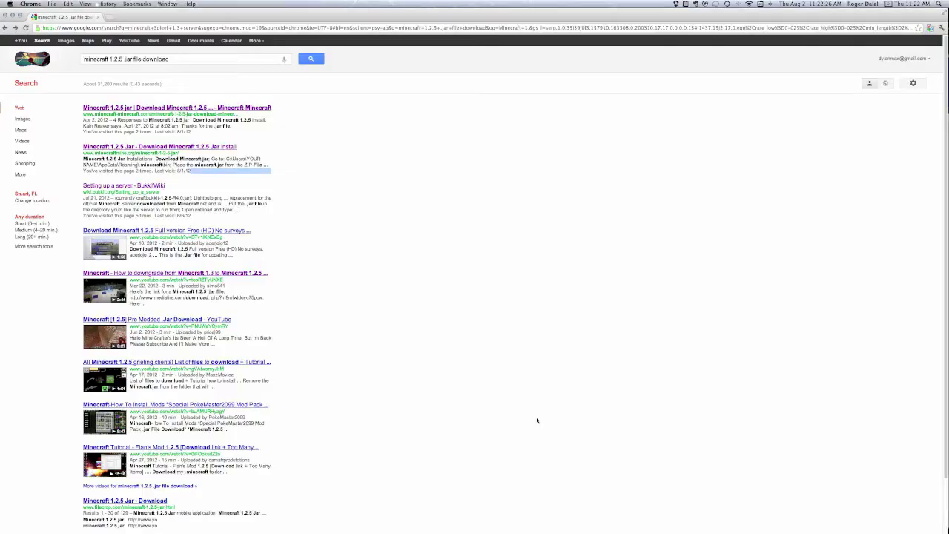
click(177, 84)
click(179, 61)
drag(213, 16, 241, 9)
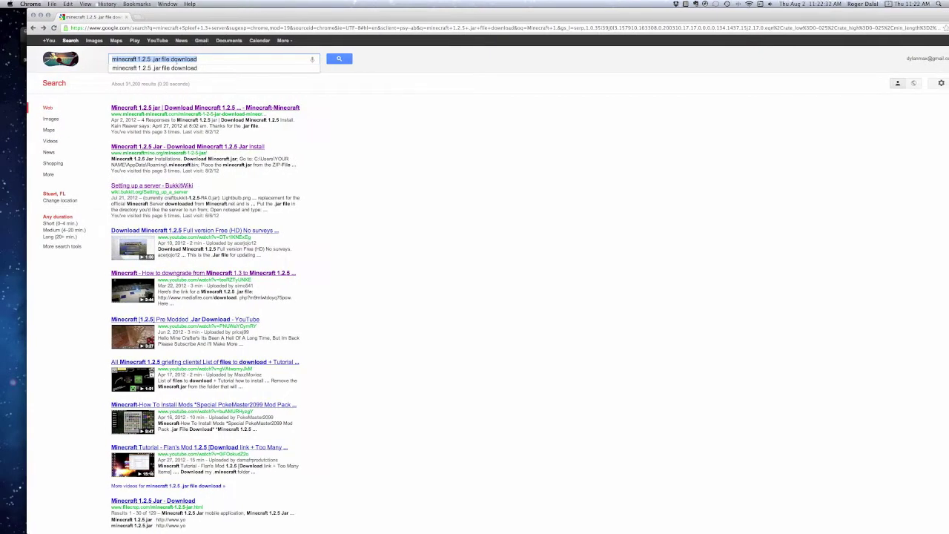
drag(191, 18, 164, 6)
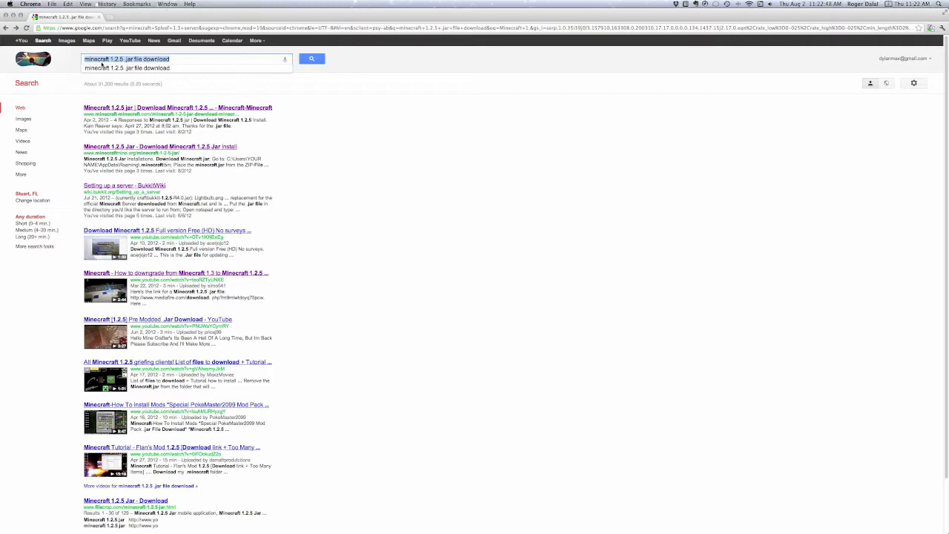
key(ctrl+super+Escape)
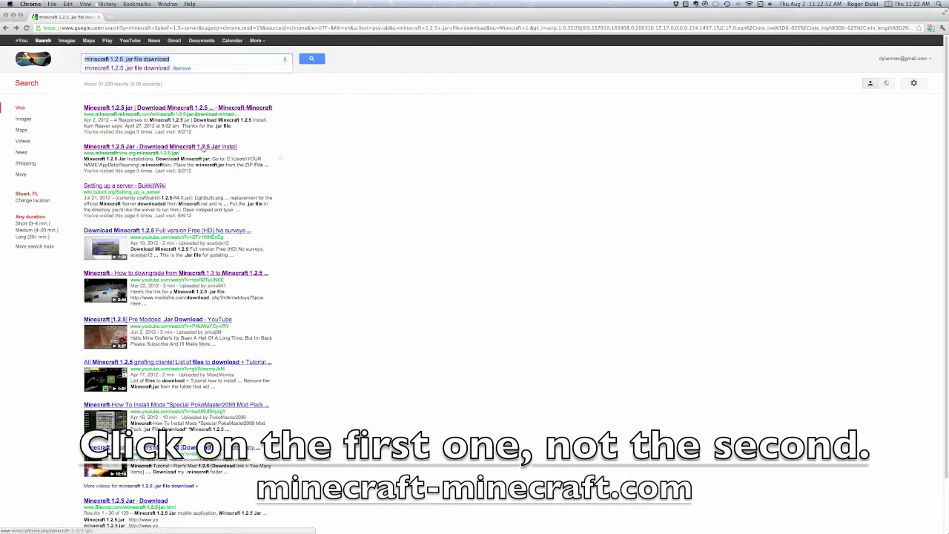
click(202, 148)
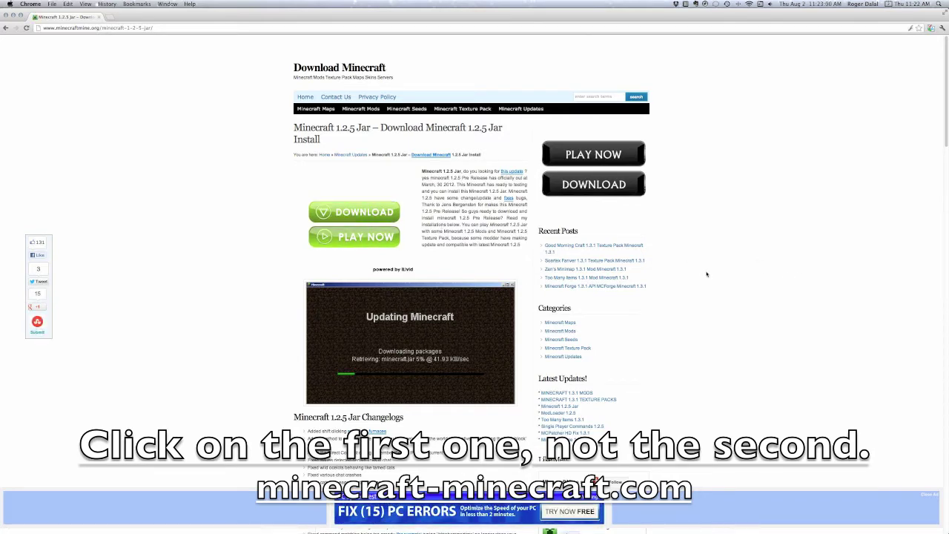
- Go back to the results and open the minecraft-minecraft.com 'Minecraft 1.2.5 jar' result instead
scroll(702, 275, down, 3)
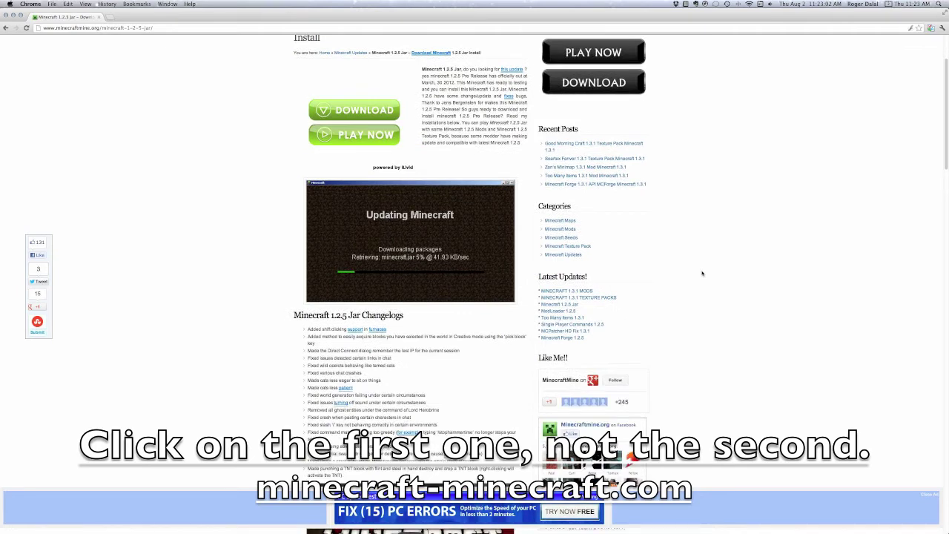
scroll(702, 272, up, 1)
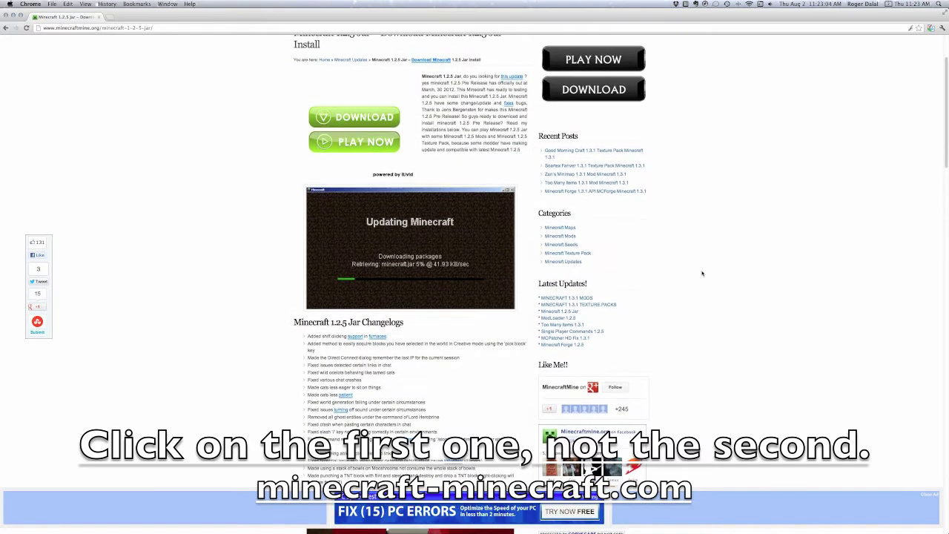
click(5, 28)
click(198, 109)
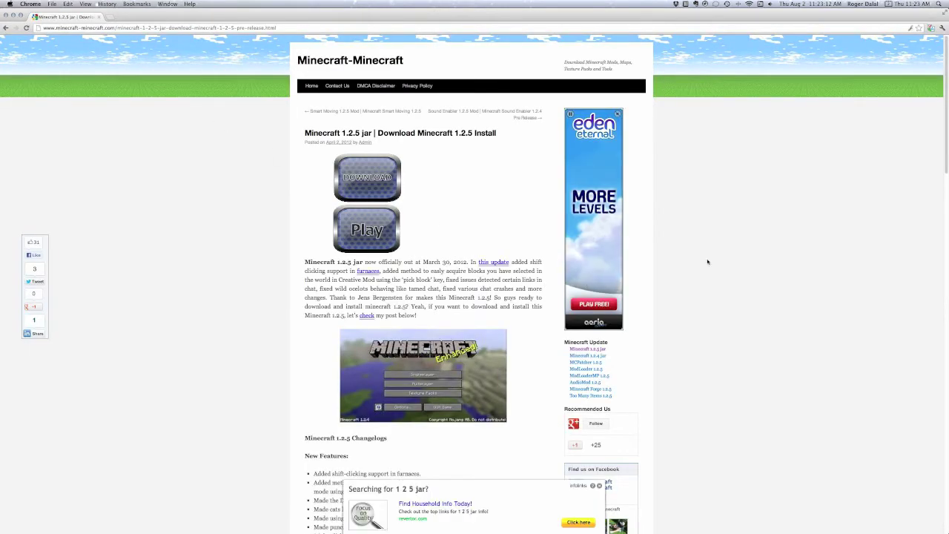
- Download minecraft.jar via the 'Download Minecraft 1.2.5.jar Client' link and keep it
drag(947, 143, 945, 309)
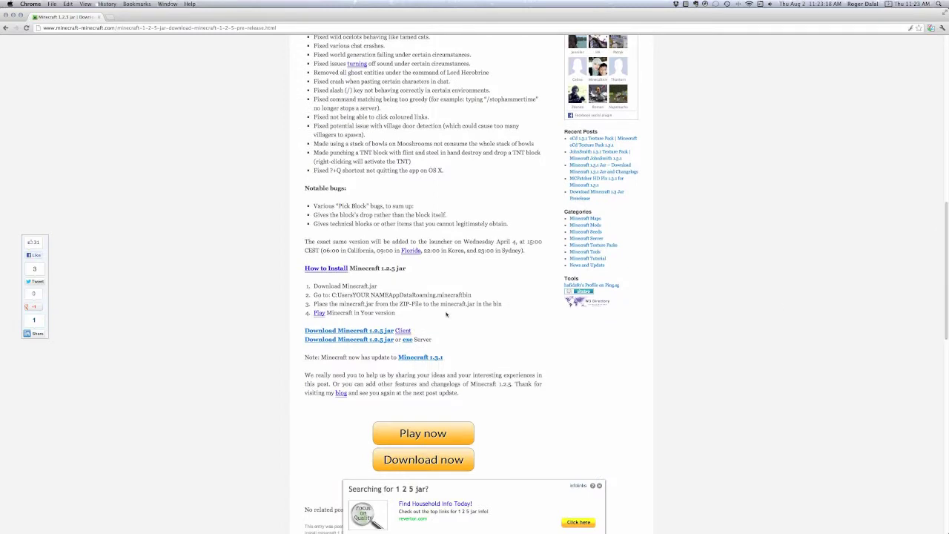
click(371, 331)
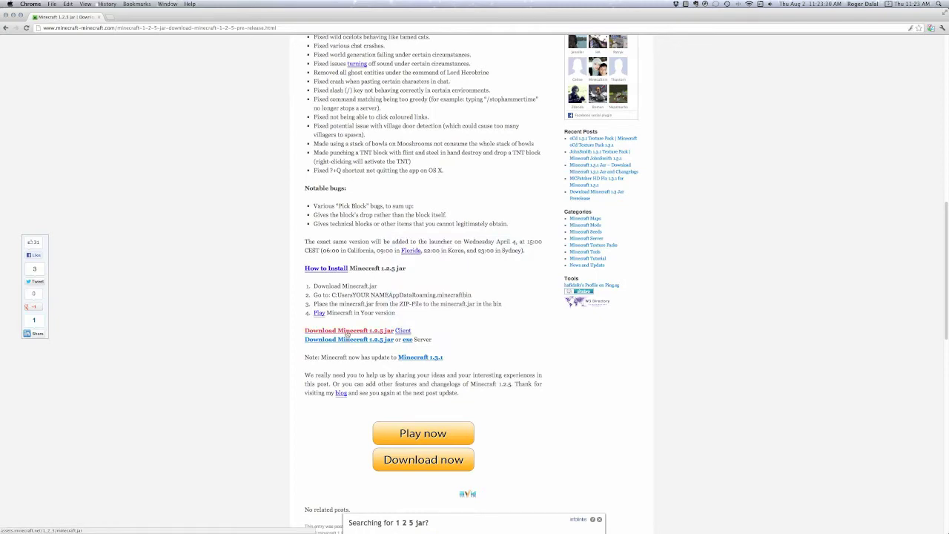
click(346, 334)
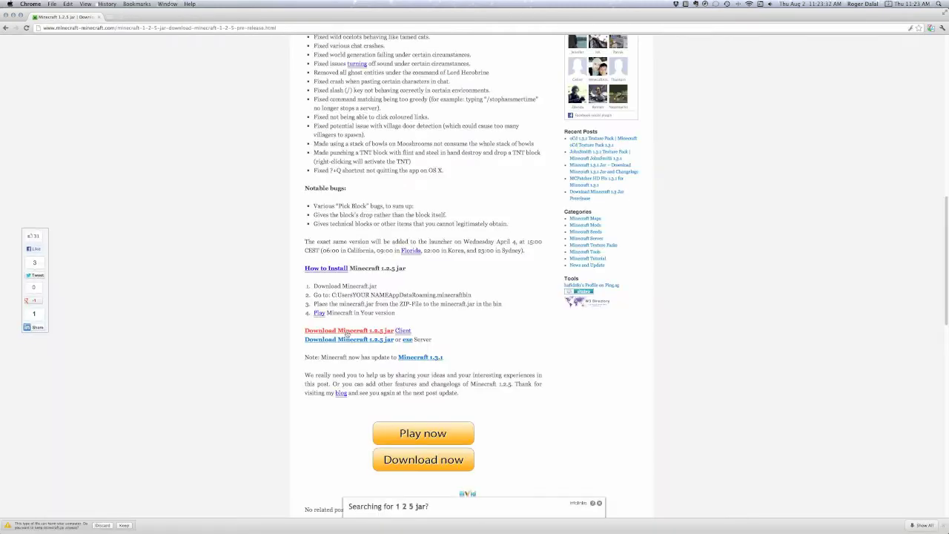
click(124, 525)
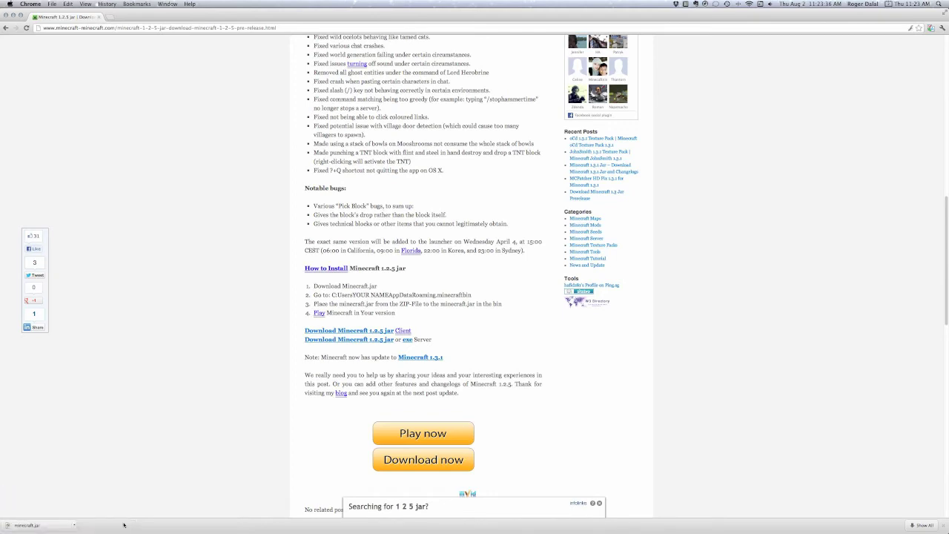
mouse_move(2, 488)
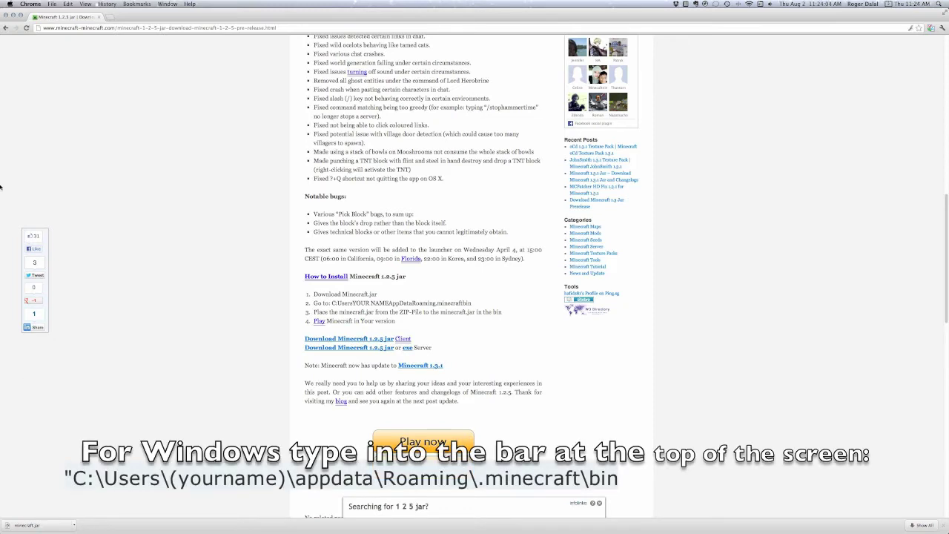
- Bring the Finder window with the minecraft bin folder to the front
mouse_move(1, 187)
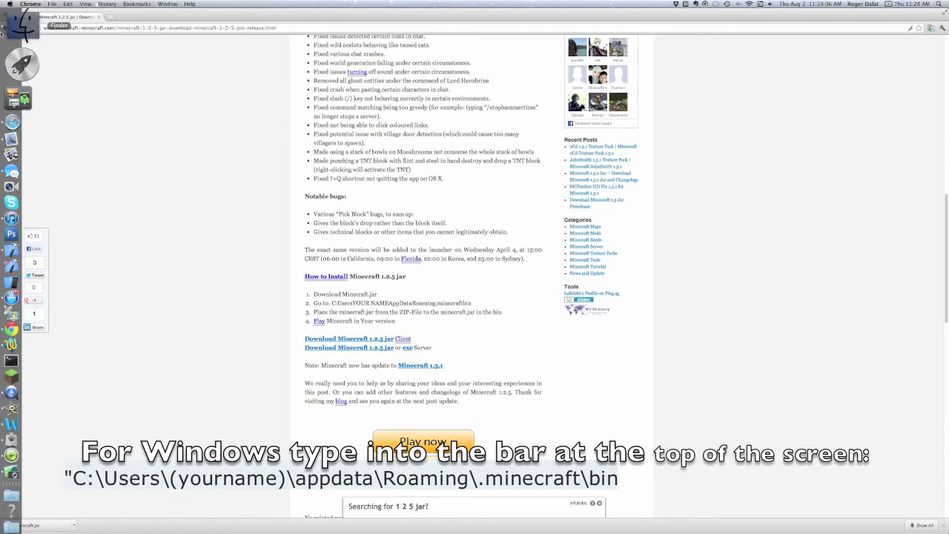
click(2, 30)
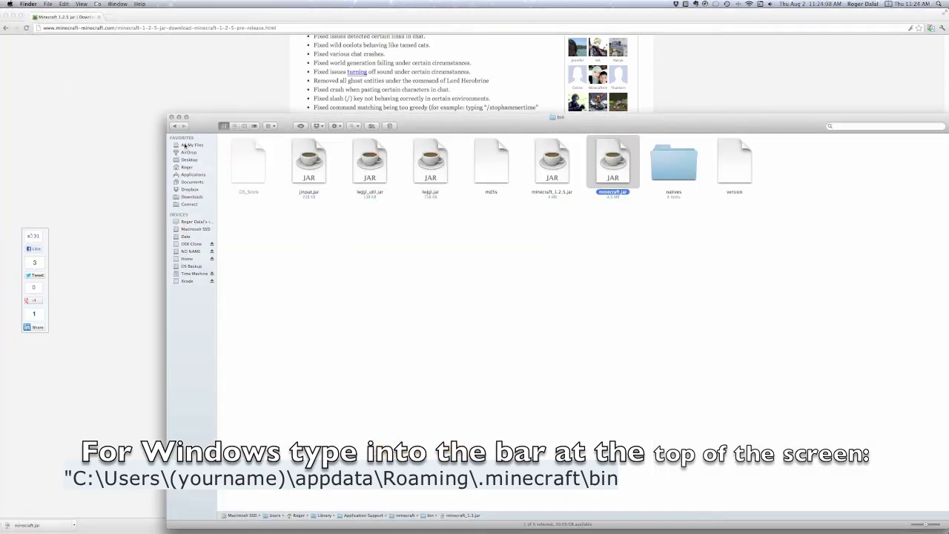
- Navigate from the home folder through Library, Application Support and minecraft into bin
click(187, 167)
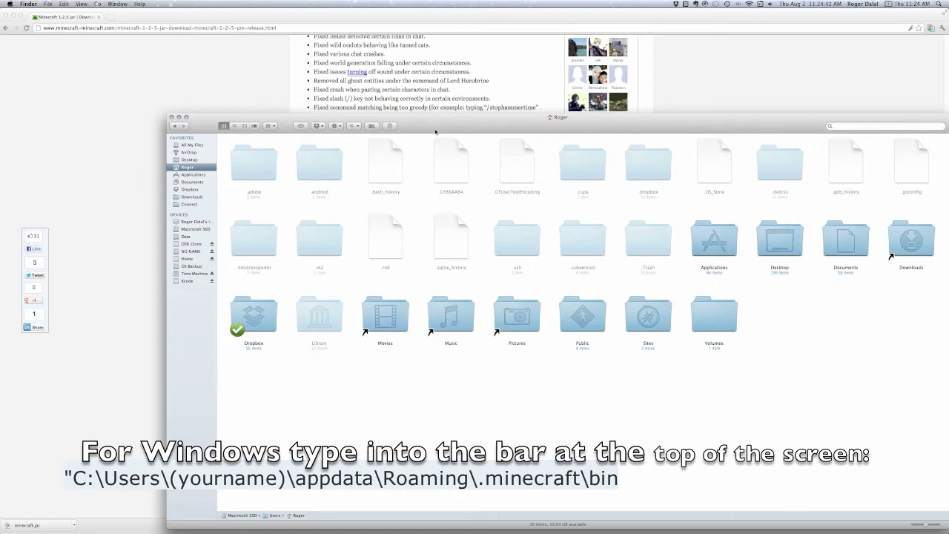
double_click(329, 333)
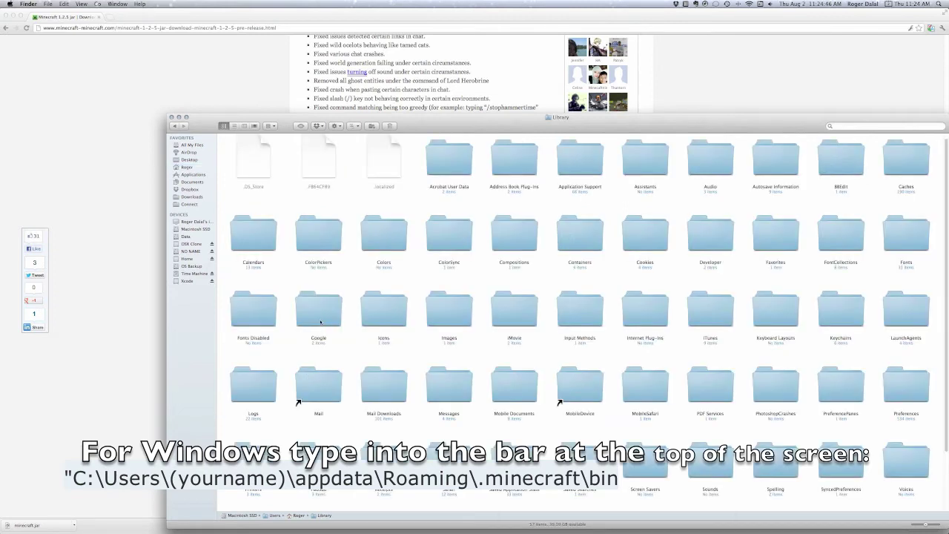
double_click(578, 163)
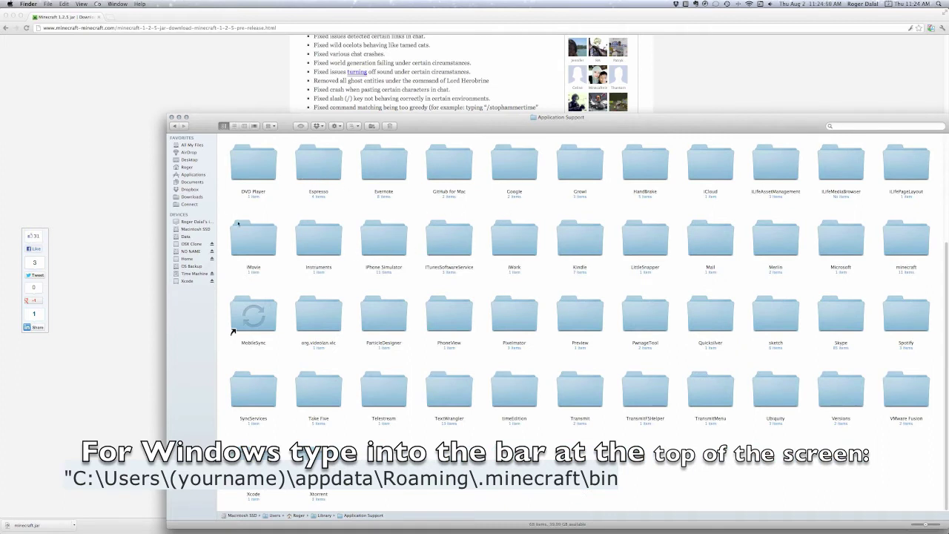
key(super+Tab)
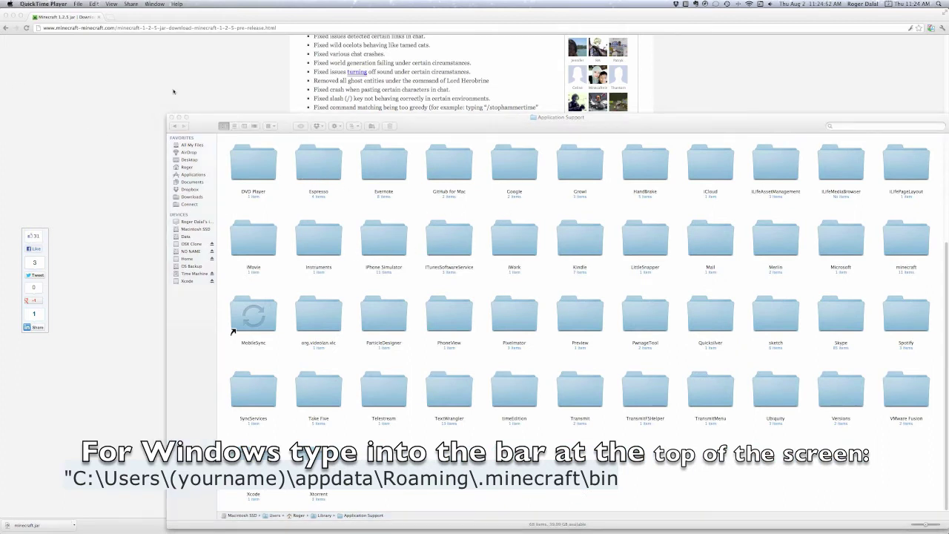
click(604, 186)
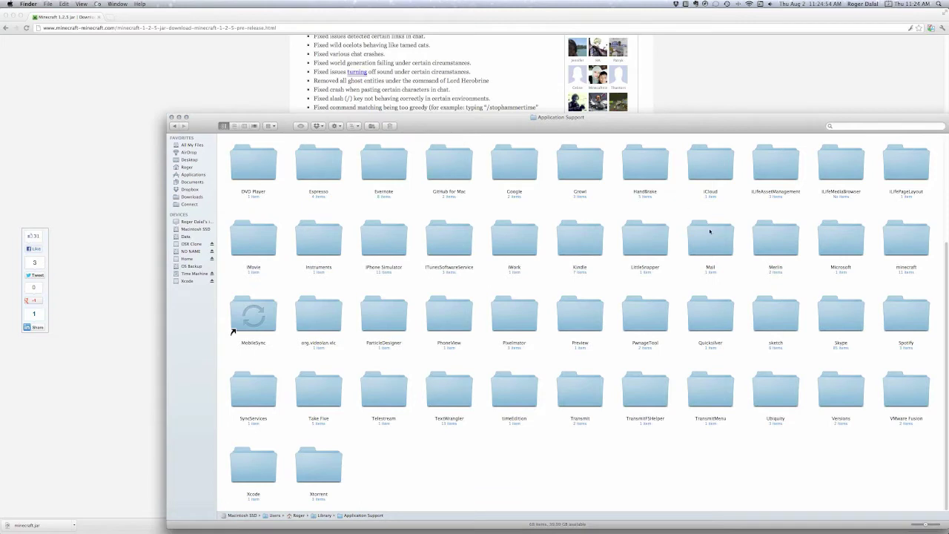
double_click(906, 241)
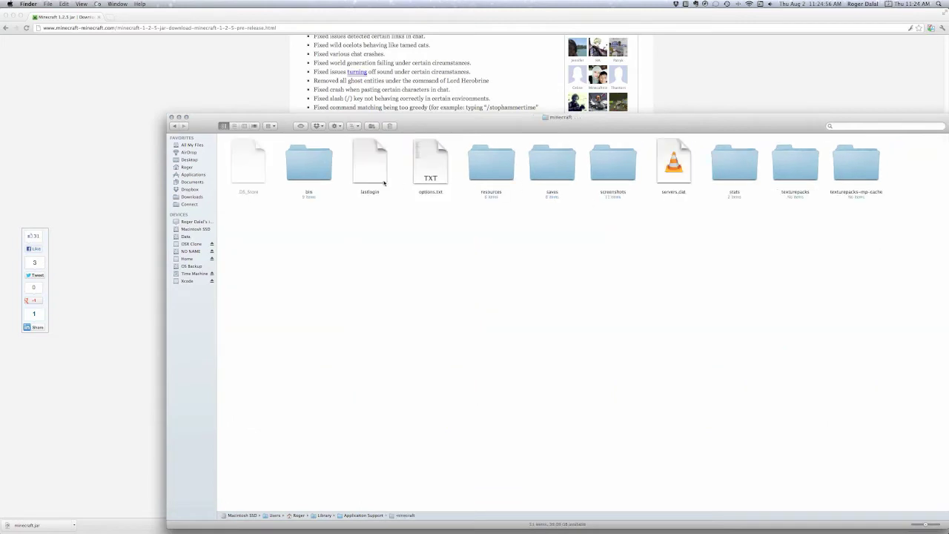
double_click(308, 163)
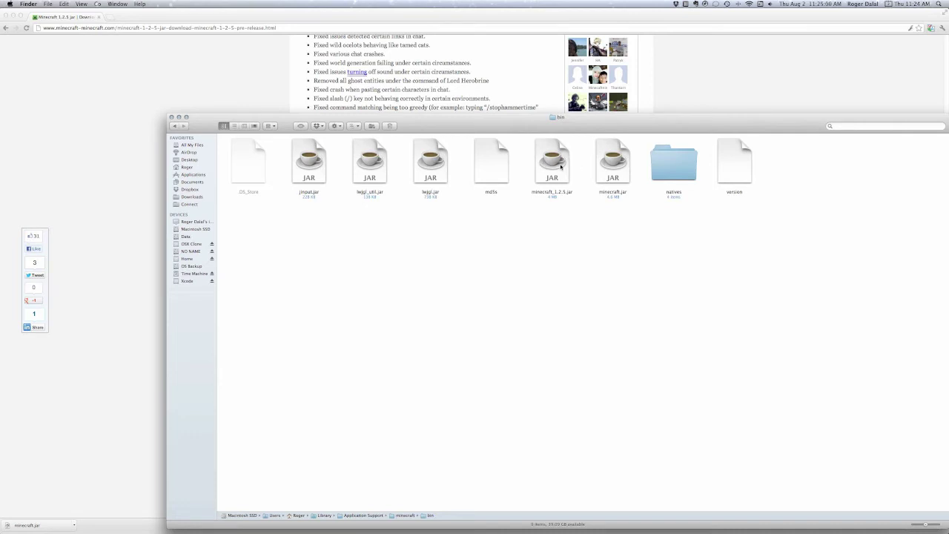
- Delete minecraft_1.2.5.jar from the bin folder
click(561, 167)
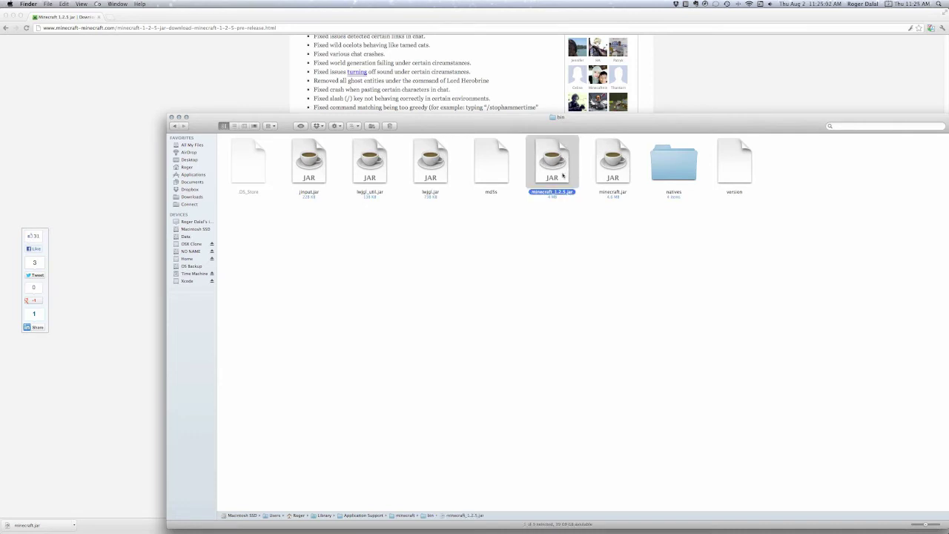
click(625, 170)
click(561, 175)
key(super+BackSpace)
- Rename the original minecraft.jar to minecraft_1.3.1.jar
click(556, 178)
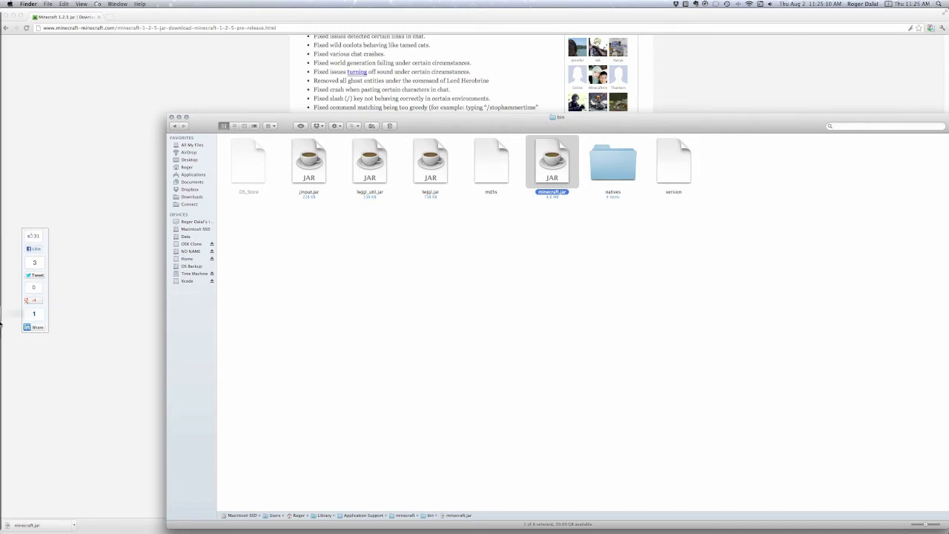
mouse_move(2, 321)
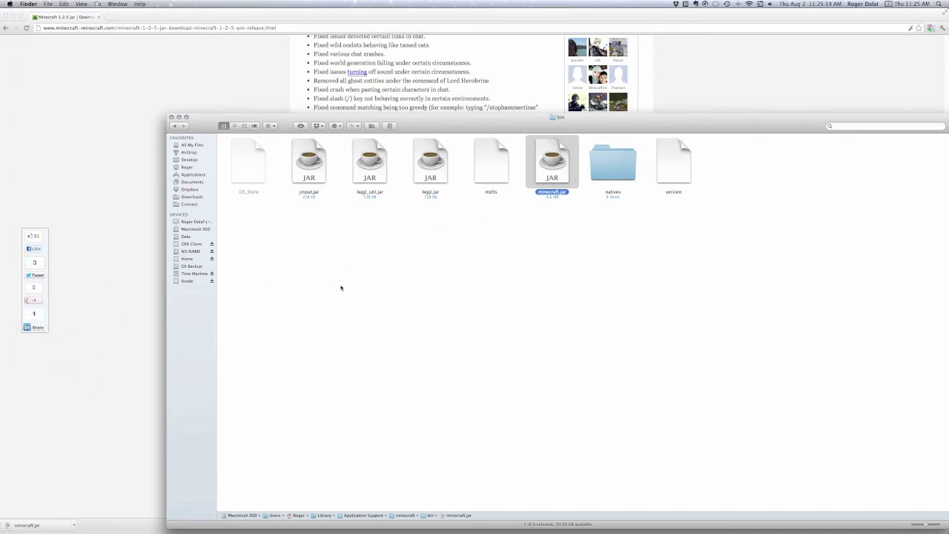
key(Return)
key(Right)
text(_1.3.1)
key(Return)
mouse_move(2, 73)
click(48, 4)
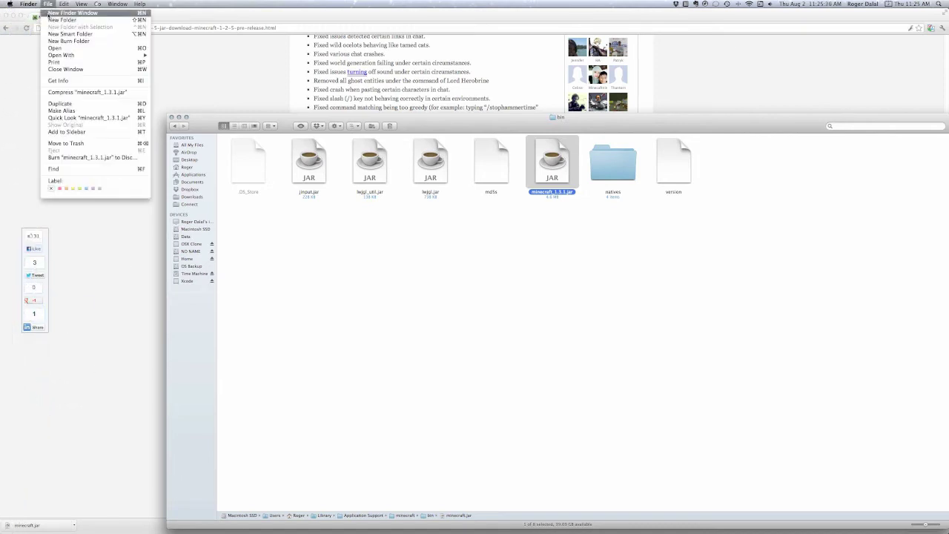
- Copy the downloaded minecraft.jar from a new Downloads window into the bin folder
click(49, 13)
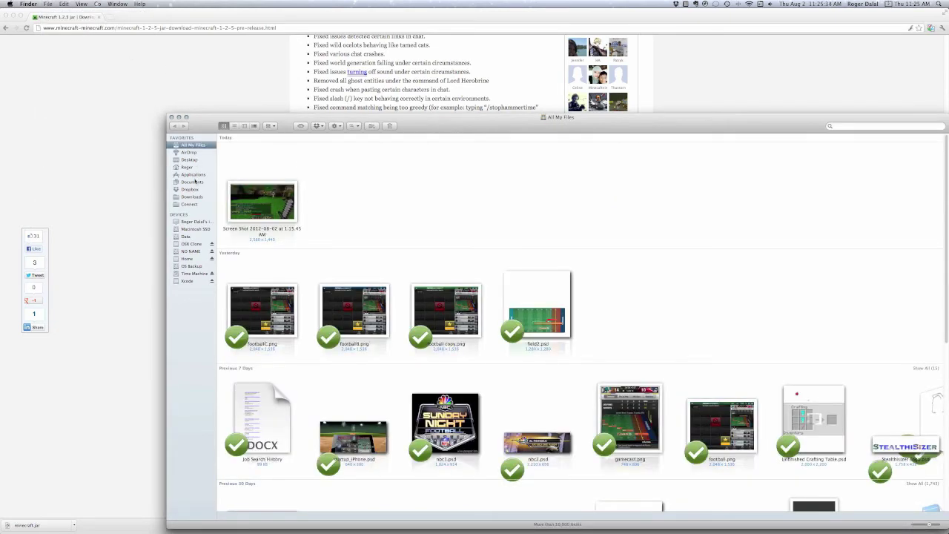
click(191, 196)
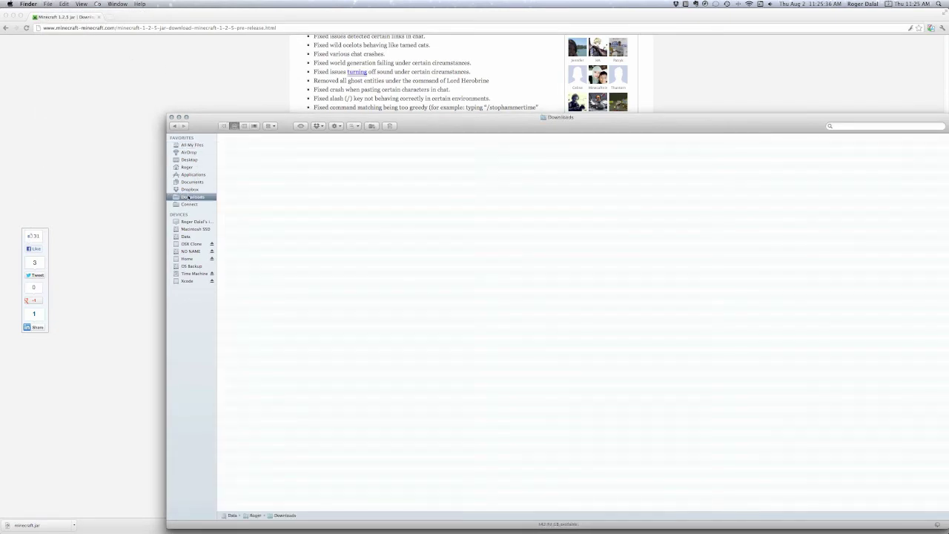
click(265, 146)
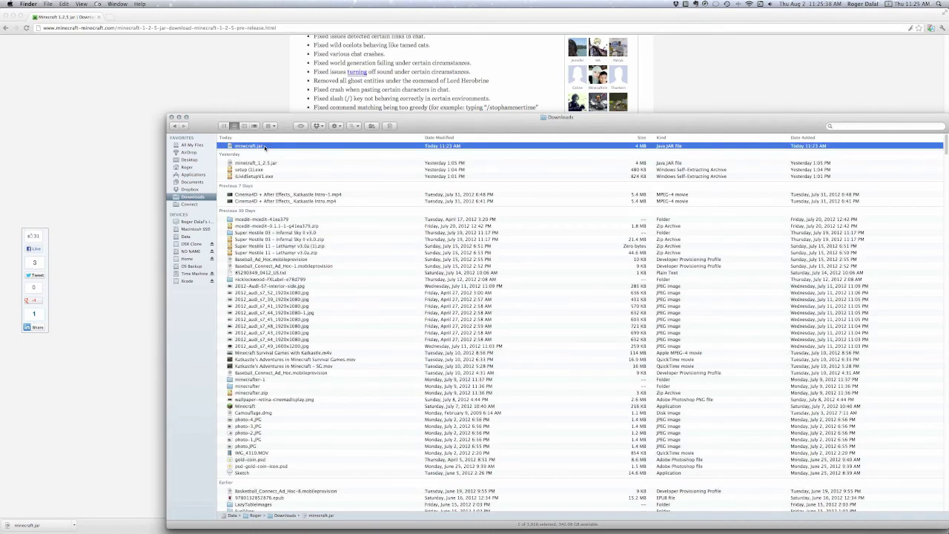
drag(434, 125, 476, 252)
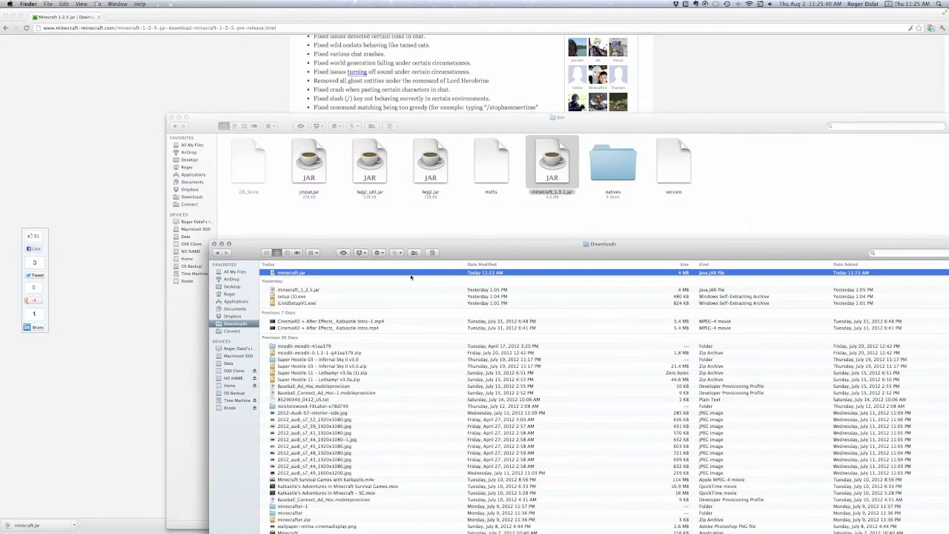
drag(395, 277, 519, 222)
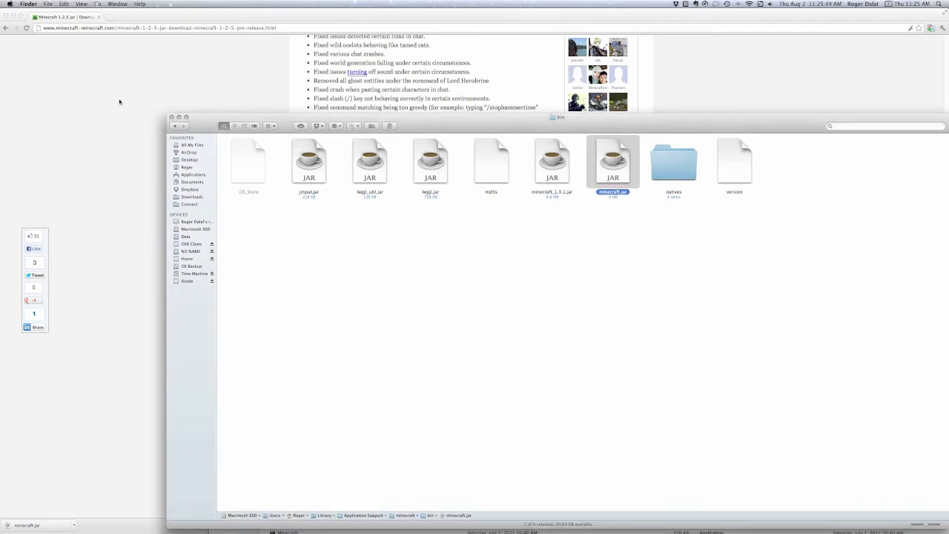
click(211, 134)
- Enlarge the bin window, search This Mac for '\roaming', then delete the search text
double_click(480, 126)
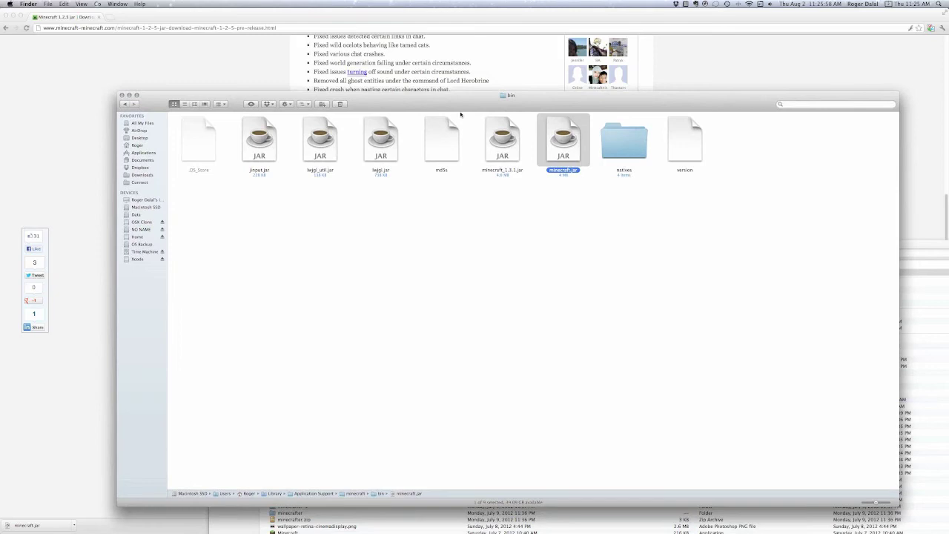
click(835, 104)
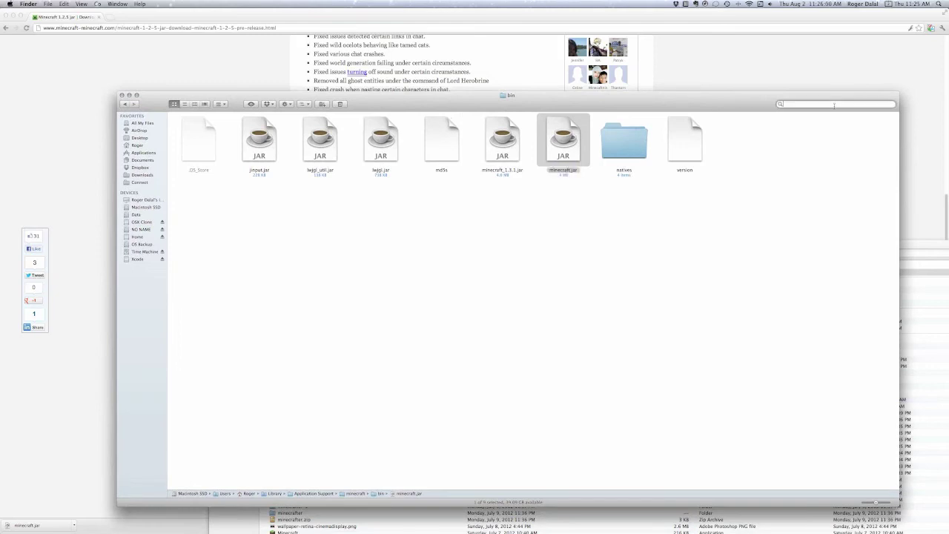
text(\)
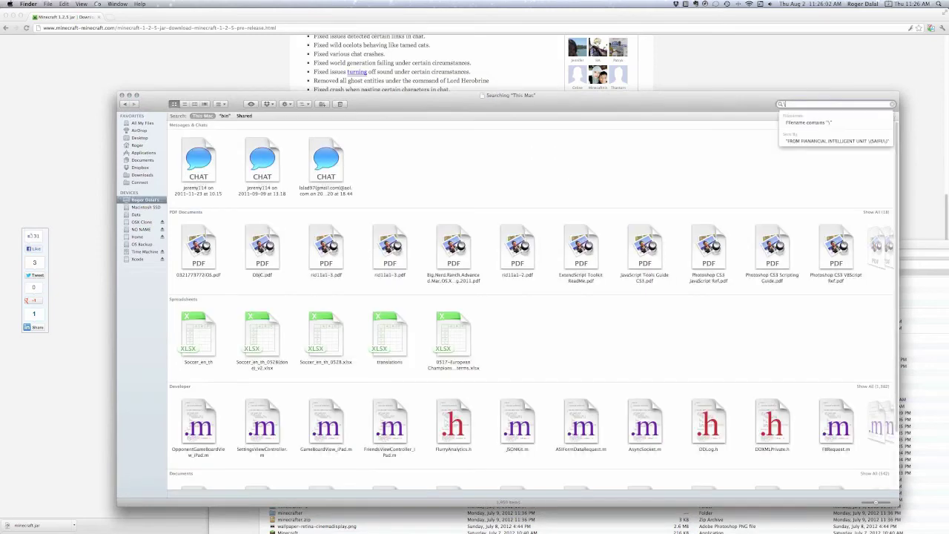
text(ro)
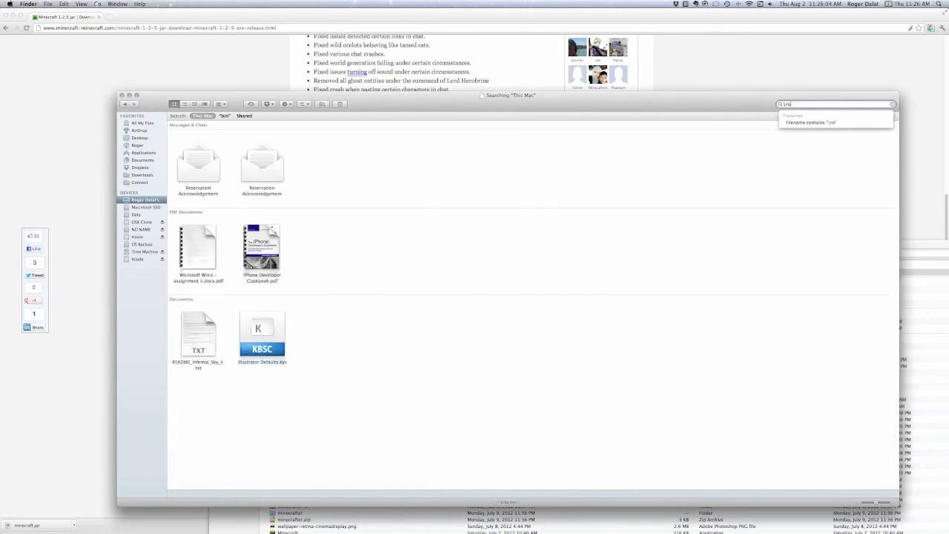
text(aming)
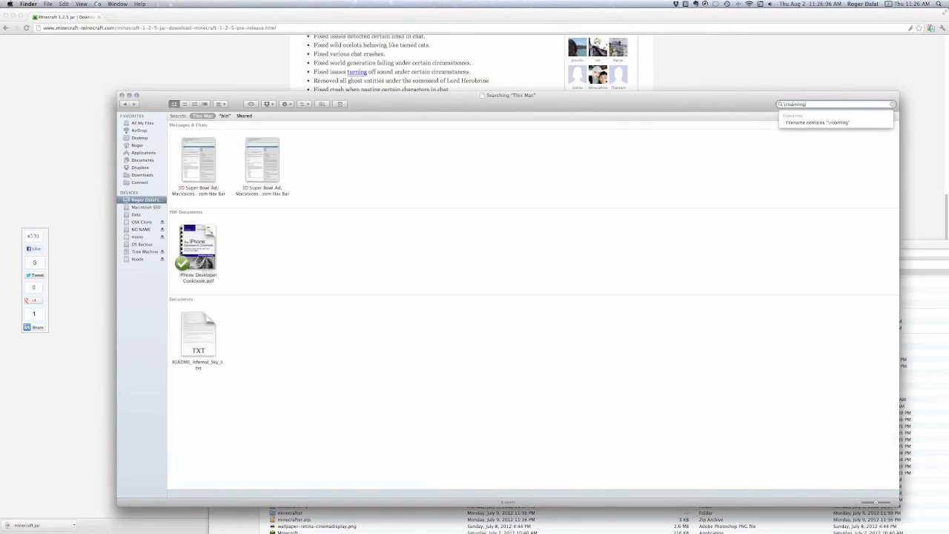
key(BackSpace)
key(BackSpace)
key(BackSpace)
key(BackSpace)
key(BackSpace)
key(BackSpace)
key(BackSpace)
key(BackSpace)
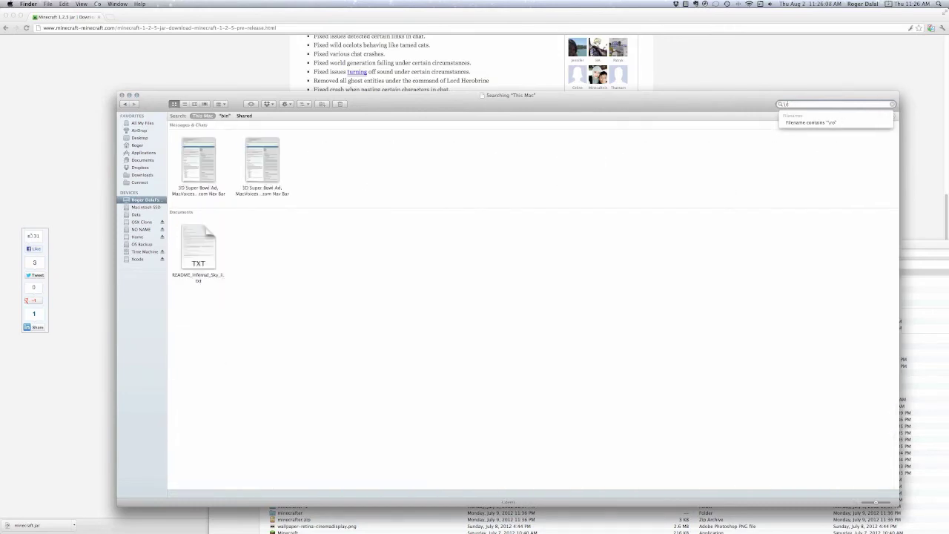